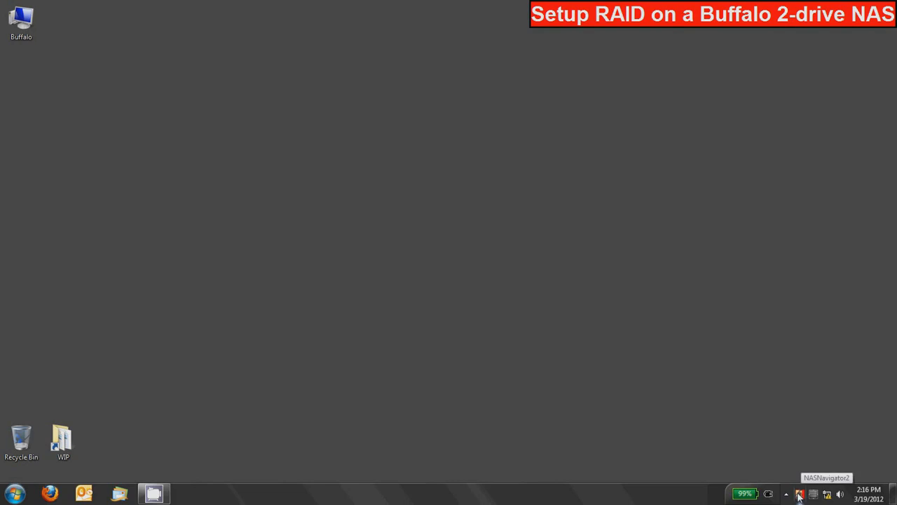
Launch NASNavigator2 from the system tray to find the LS-WV2.0TL/R1 NAS at 192.168.11.30
double_click(800, 494)
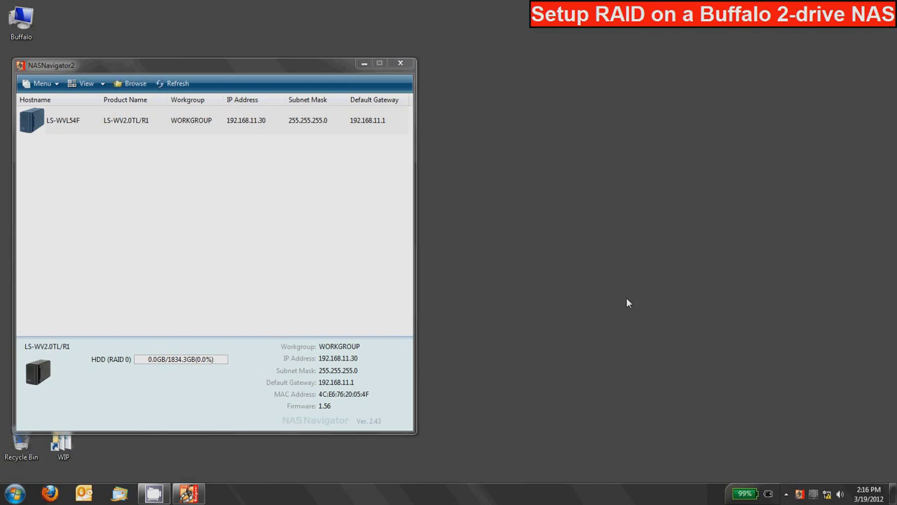
Choose Open Web setting on the LS-WVL54F entry to load its Firefox login page at 192.168.11.30
left_click_drag(88, 124, 132, 118)
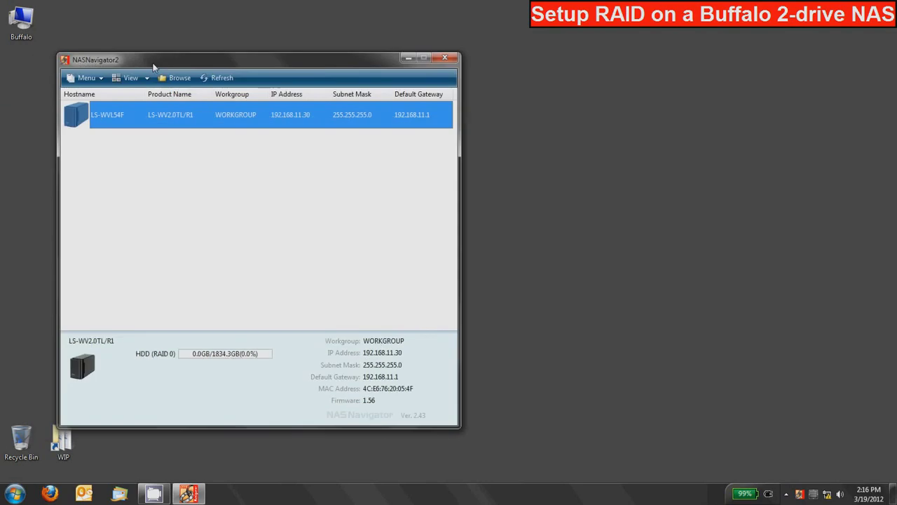
right_click(131, 119)
left_click(168, 140)
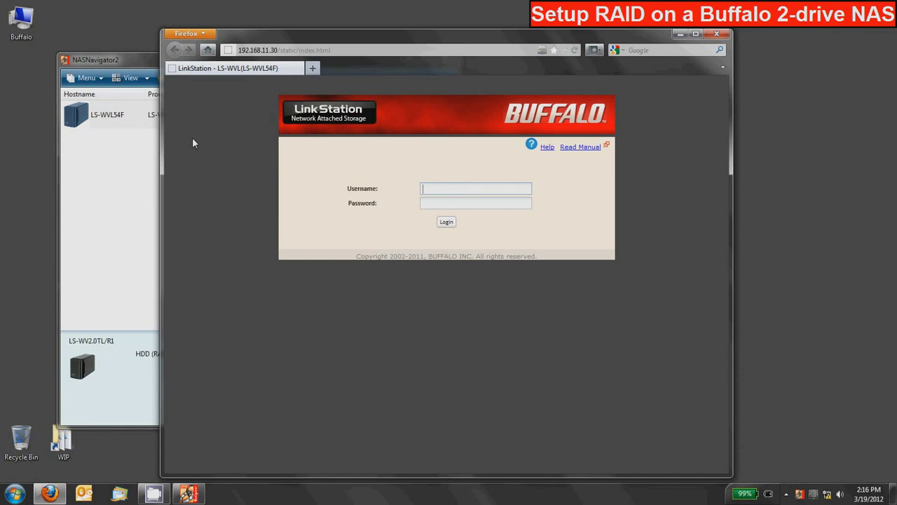
Log in to the web admin with username admin and the account password
type("admin")
key("Tab")
type("passwor")
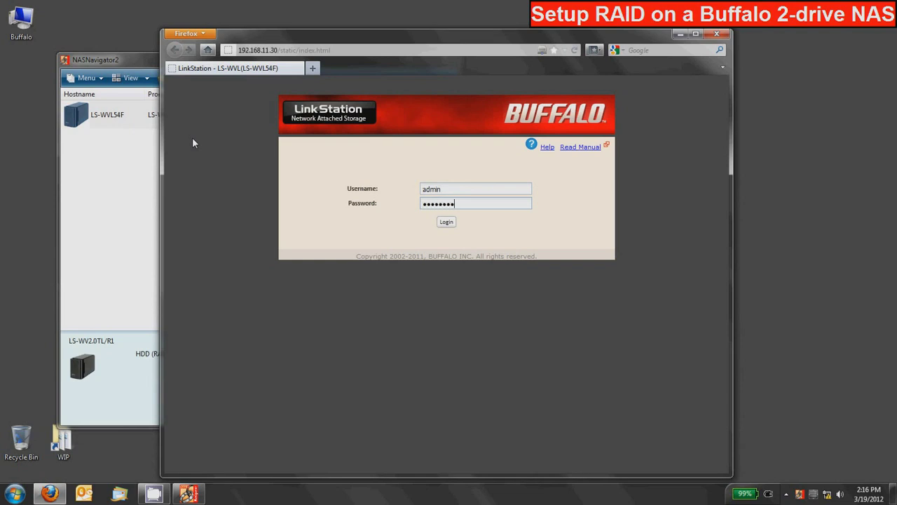
key("Return")
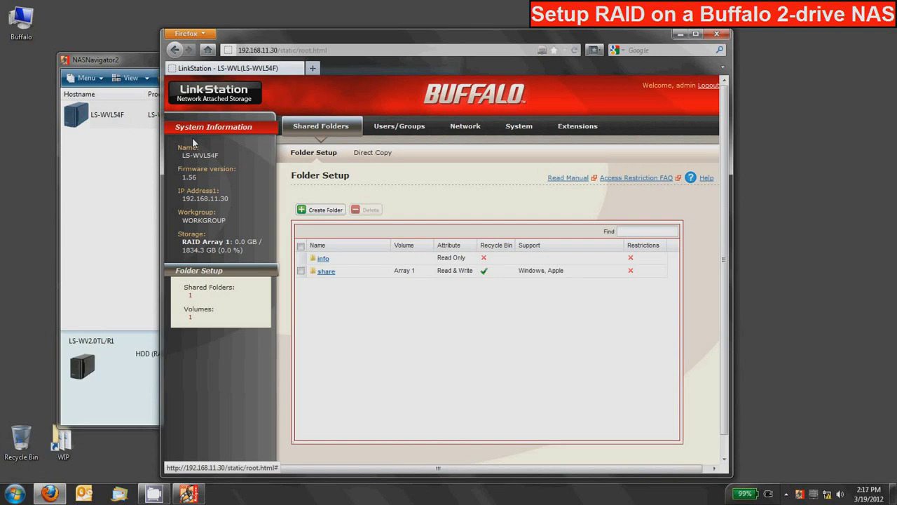
Go to System > Storage and open Array 1's RAID 0 details for Disk 1 and Disk 2
left_click(520, 128)
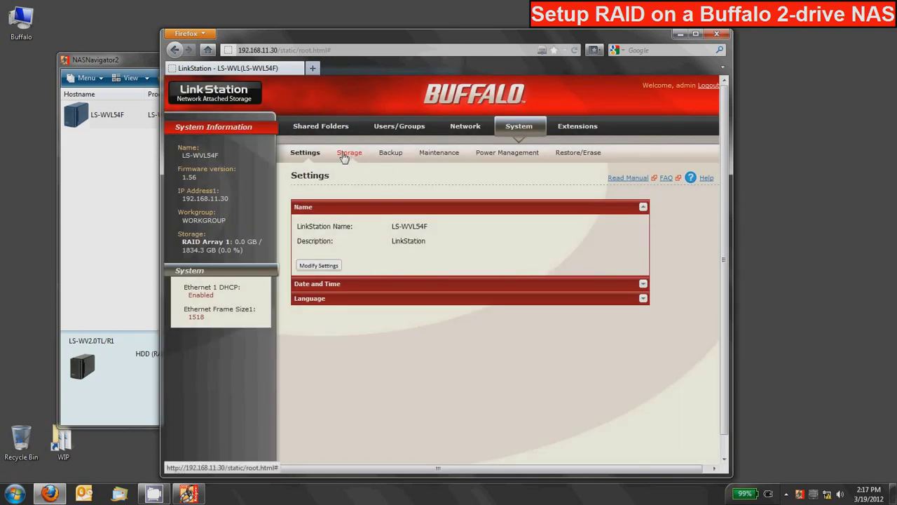
left_click(349, 153)
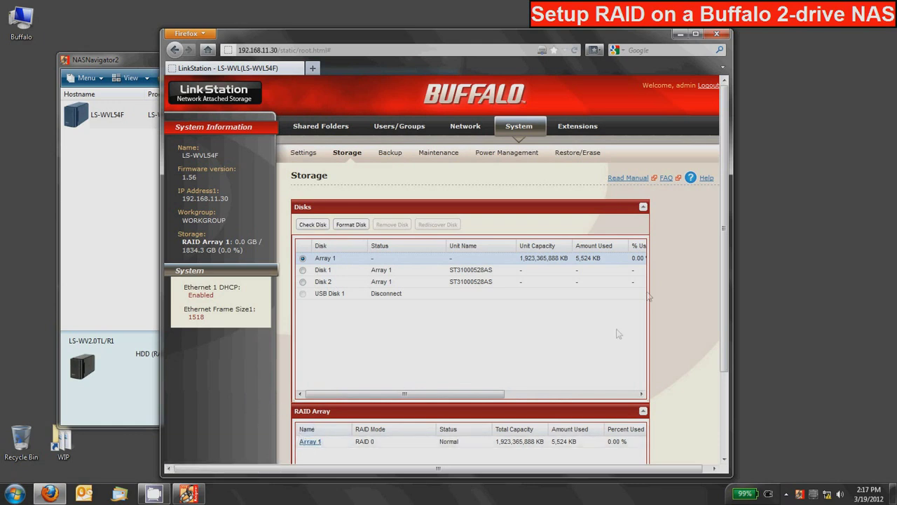
scroll(610, 329, "down", 3)
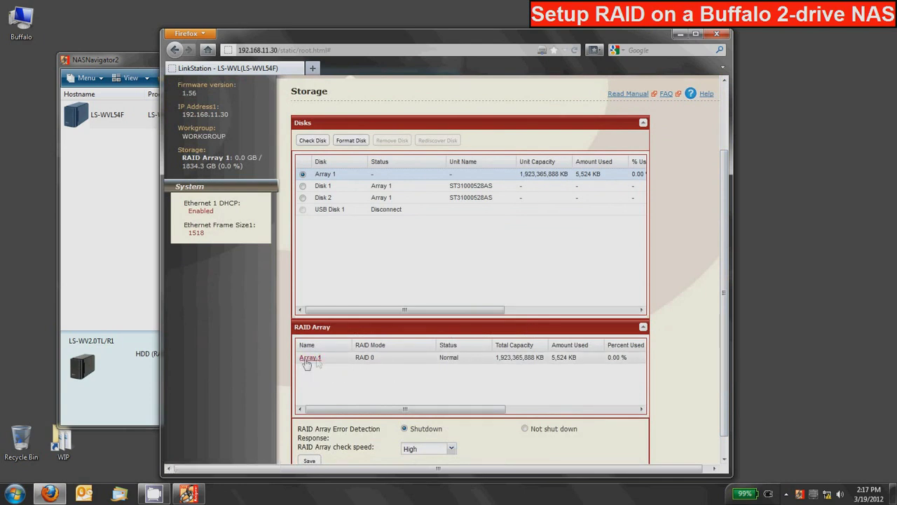
left_click(306, 359)
Request deletion of RAID 0 Array 1 and accept the data-loss warning
scroll(427, 359, "down", 2)
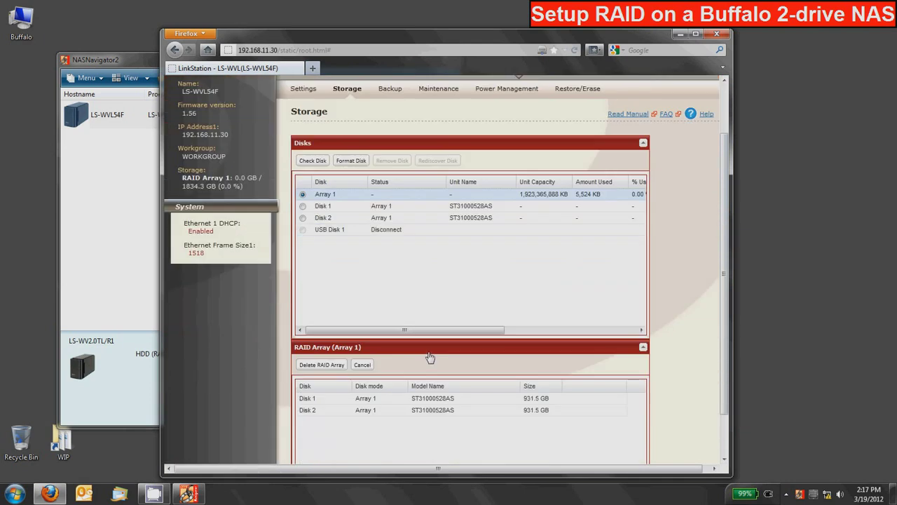
scroll(430, 358, "down", 2)
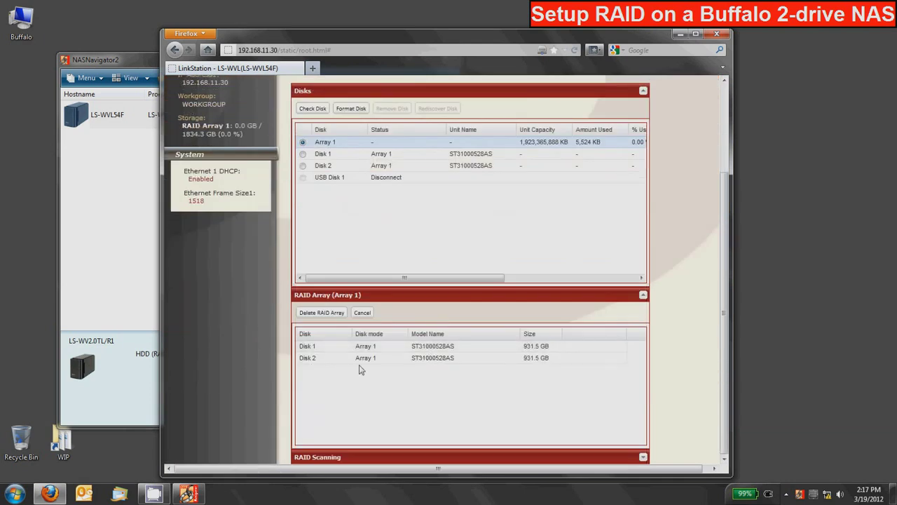
left_click(320, 313)
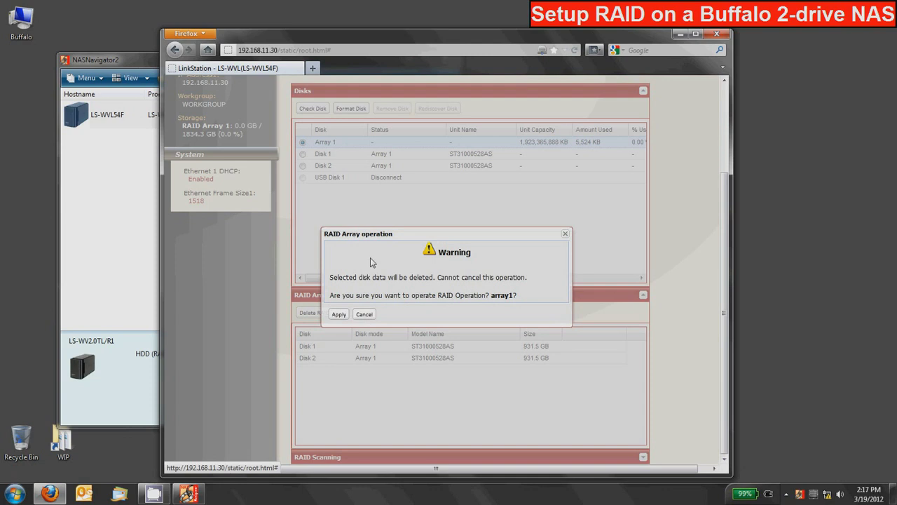
left_click(339, 315)
Enter the displayed confirmation number and apply it to delete Array 1
left_click(339, 314)
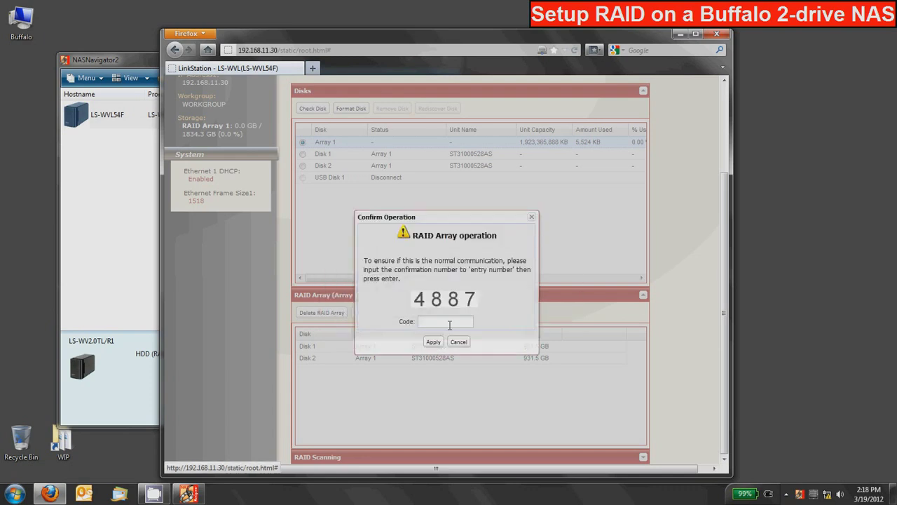
type("4887")
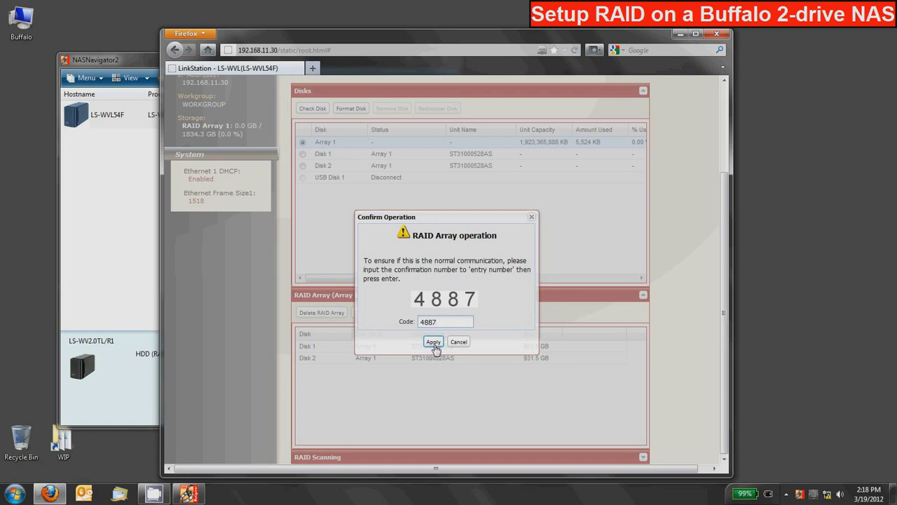
left_click(433, 342)
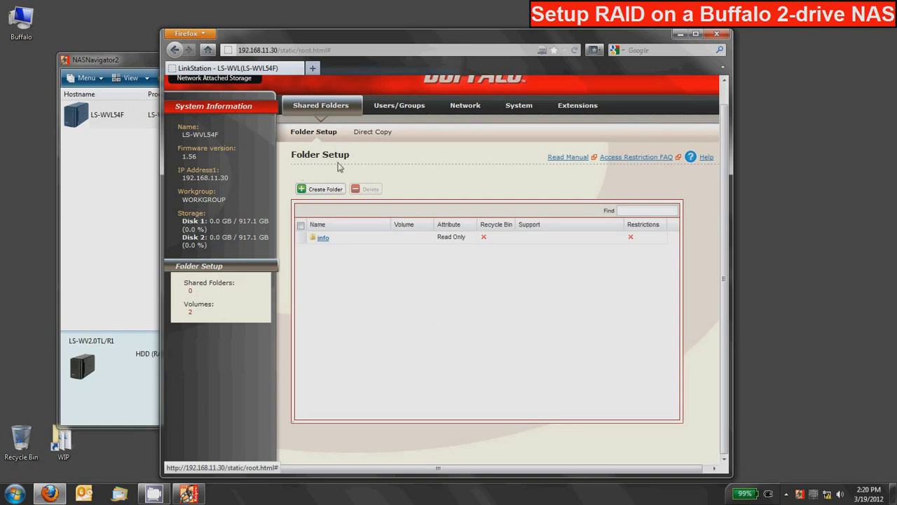
Return to System > Storage and open the Array 1 setup form listing Disk 1 and Disk 2
left_click(519, 106)
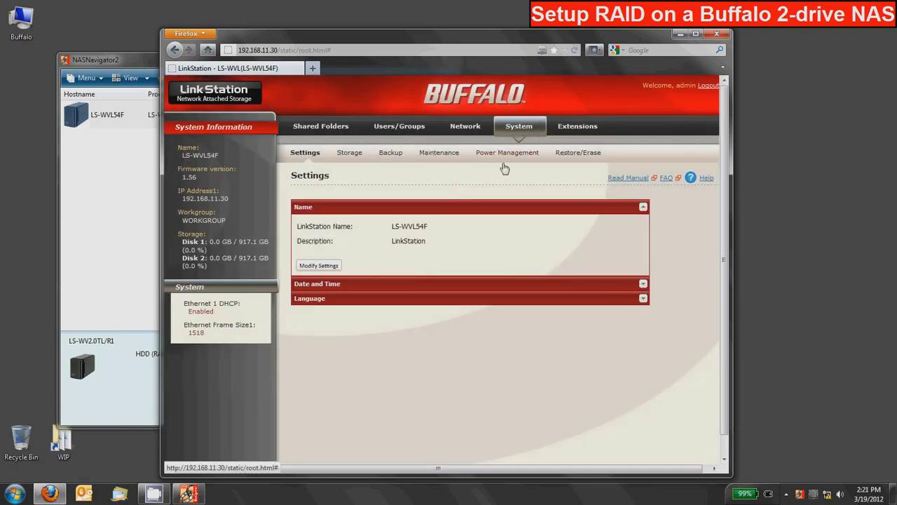
left_click(350, 154)
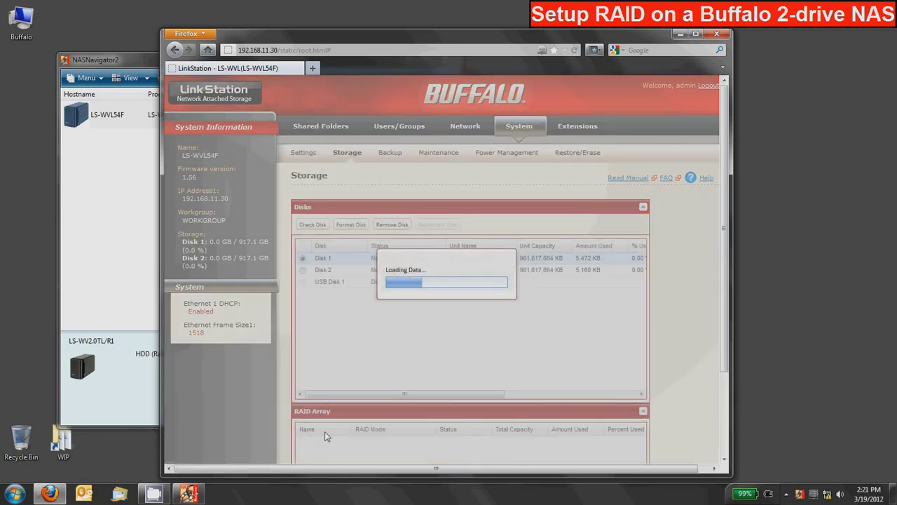
scroll(319, 414, "down", 2)
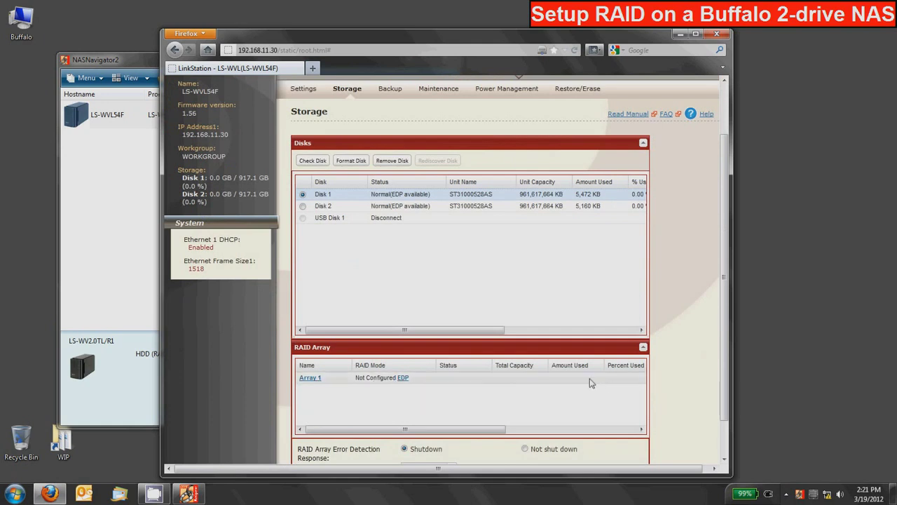
left_click(310, 378)
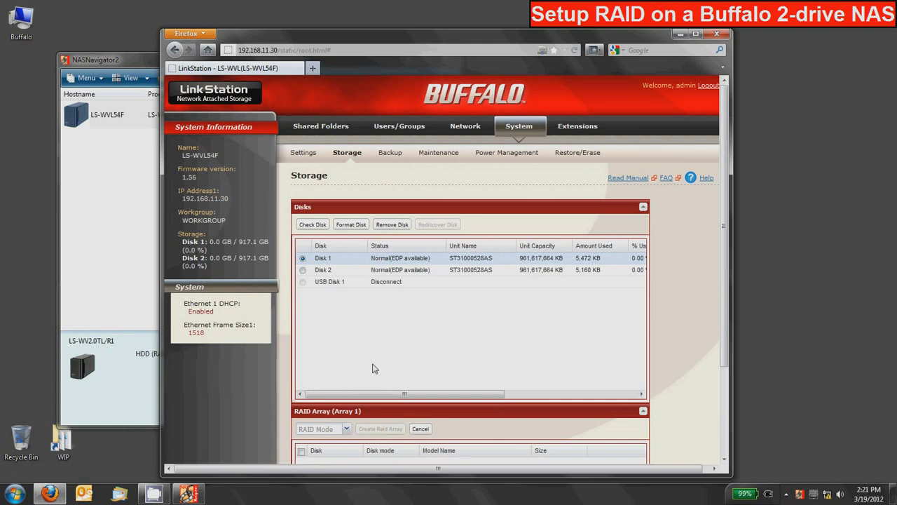
scroll(373, 366, "down", 2)
scroll(374, 367, "down", 1)
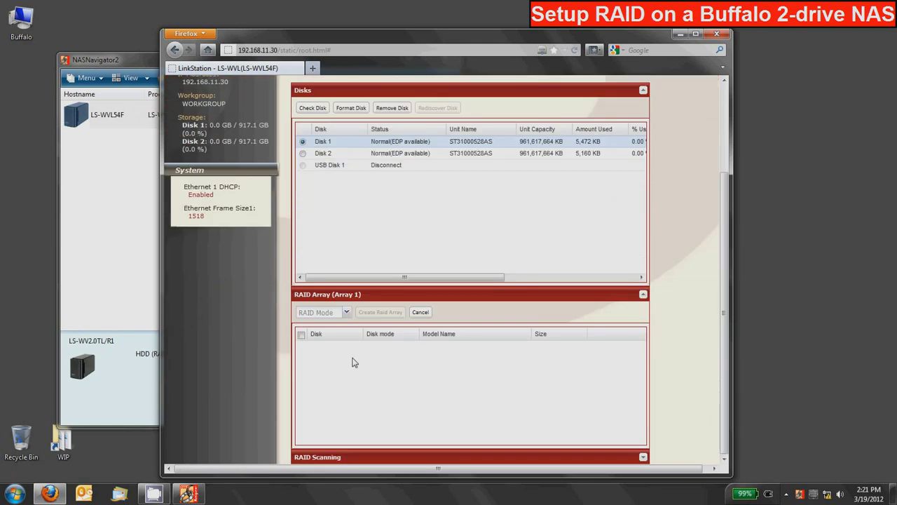
left_click(346, 313)
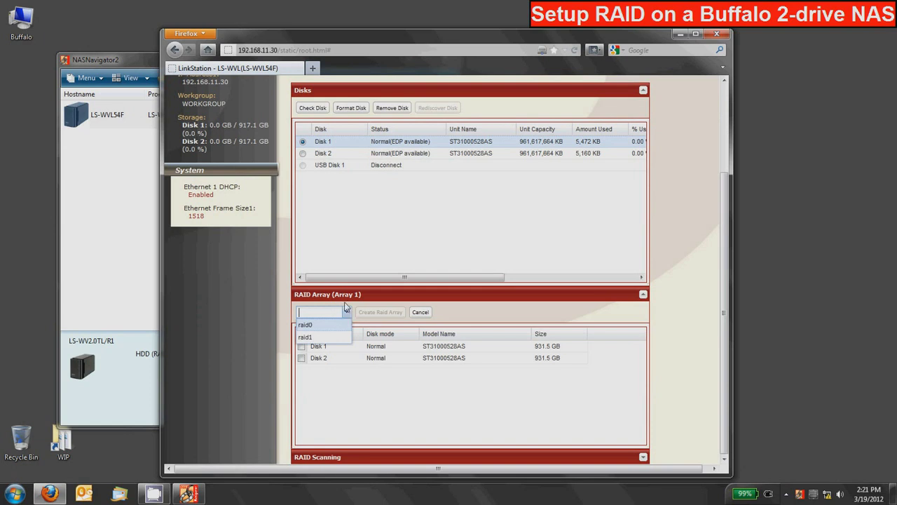
Choose raid1 mode, select both Disk 1 and Disk 2, and create the array
left_click(307, 337)
left_click(301, 347)
left_click(301, 358)
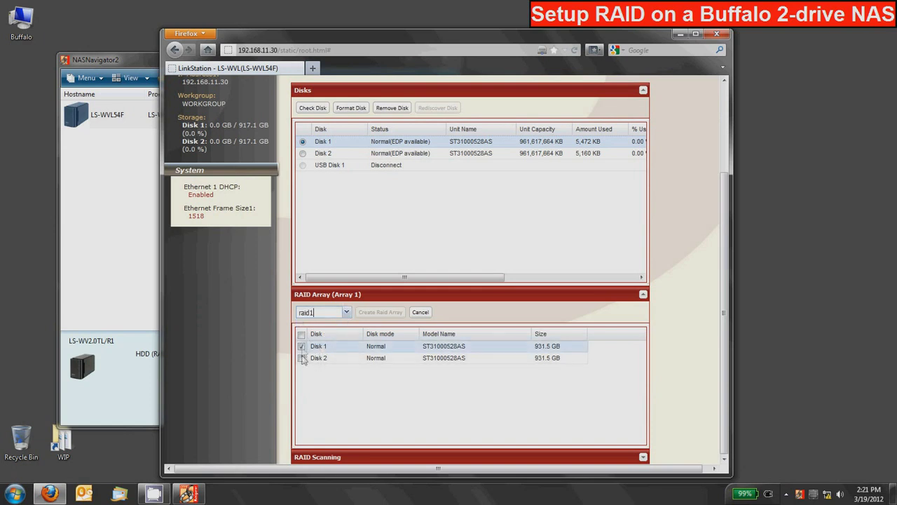
left_click(301, 335)
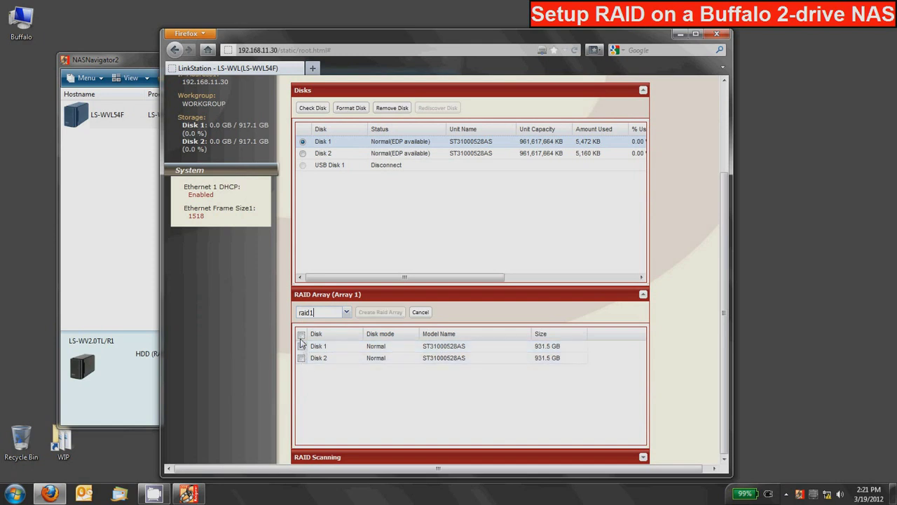
left_click(302, 335)
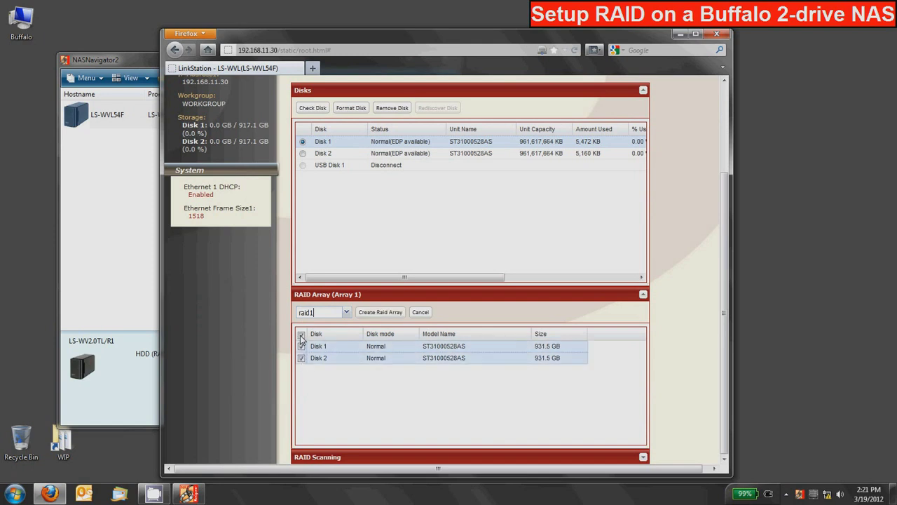
left_click(379, 313)
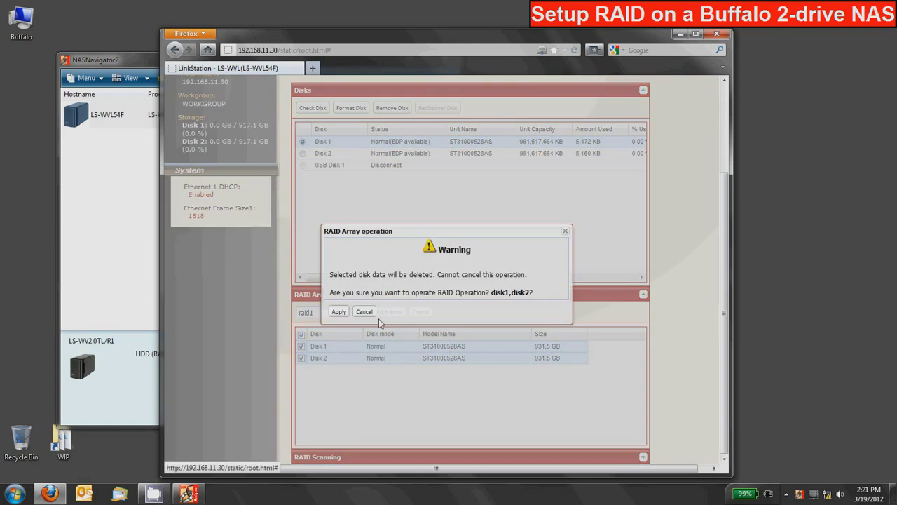
Accept the data-erase warning and apply the displayed confirmation number to build the RAID 1 array
left_click(339, 312)
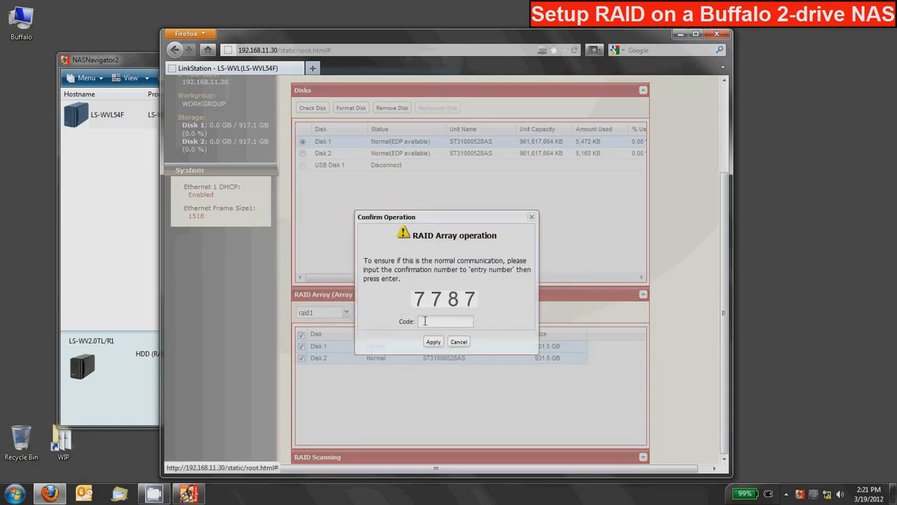
left_click(429, 320)
type("778")
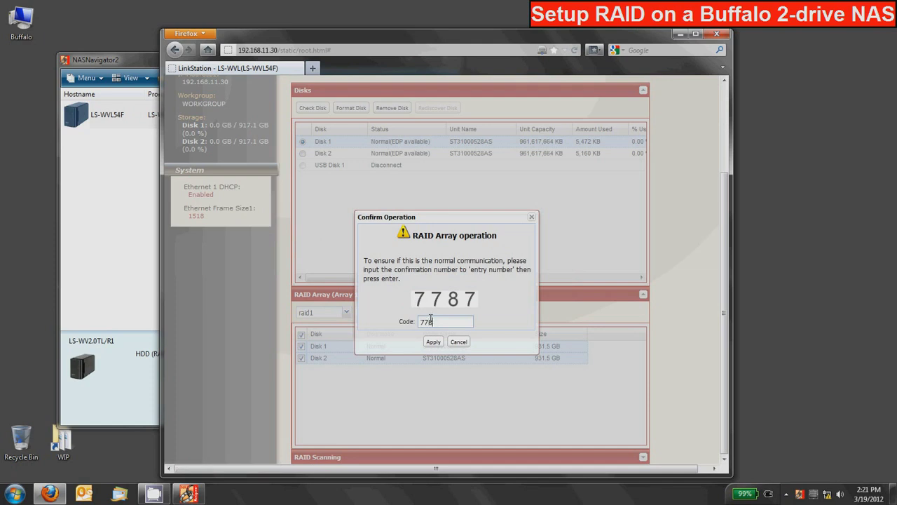
type("7")
left_click(433, 342)
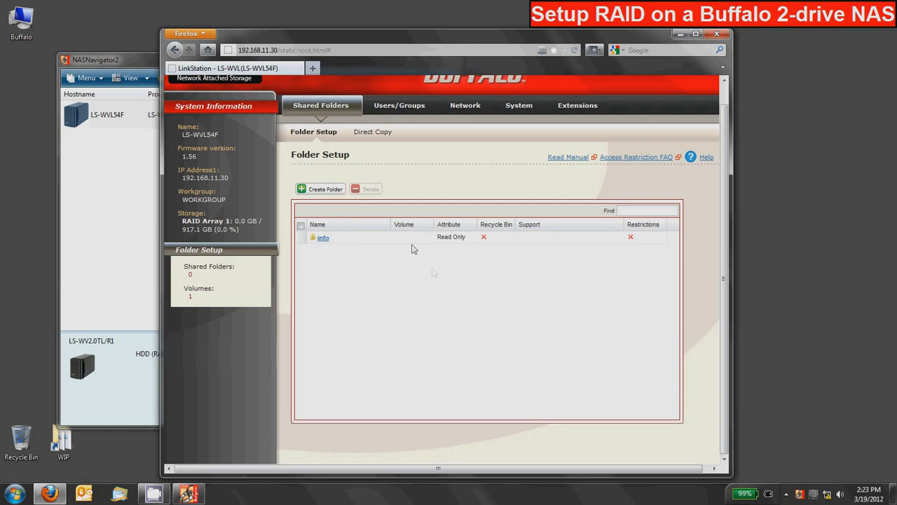
Create a Read & Write shared folder named 'share' on Array 1 and save it
left_click(323, 189)
left_click(401, 200)
type("shar")
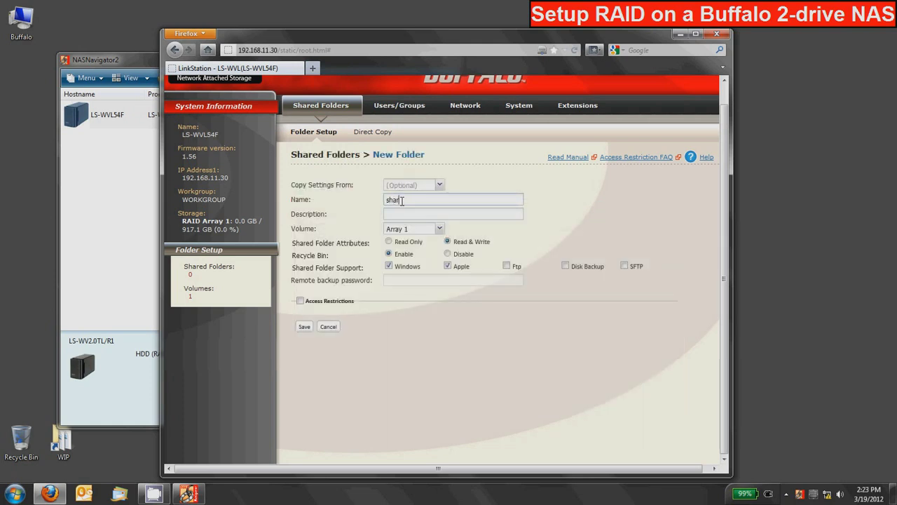
type("e")
left_click(304, 327)
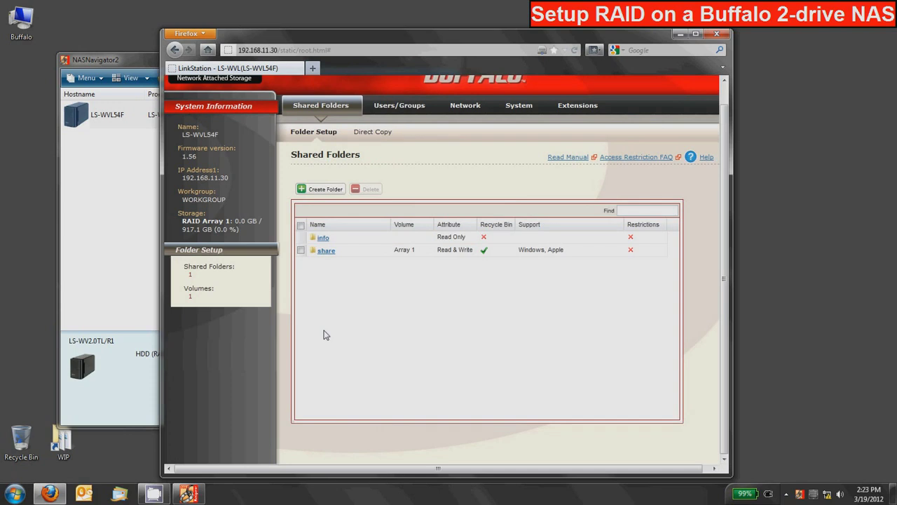
left_click(518, 112)
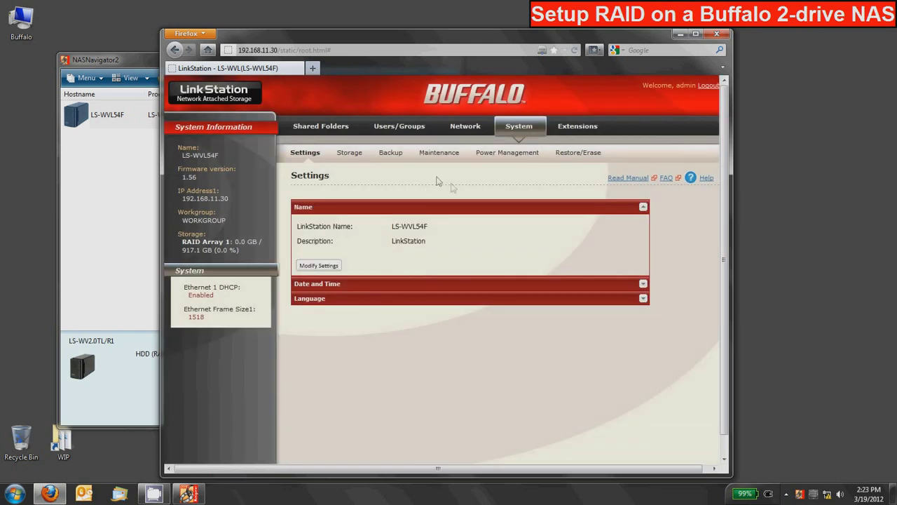
Display the Storage page showing Array 1 in RAID 1, status Checking, 961,617,664 KB capacity
left_click(359, 154)
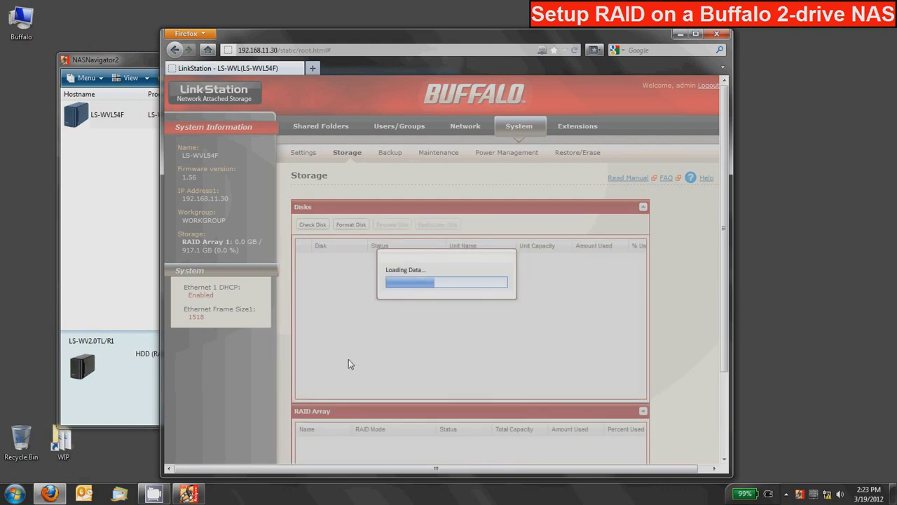
scroll(364, 361, "down", 2)
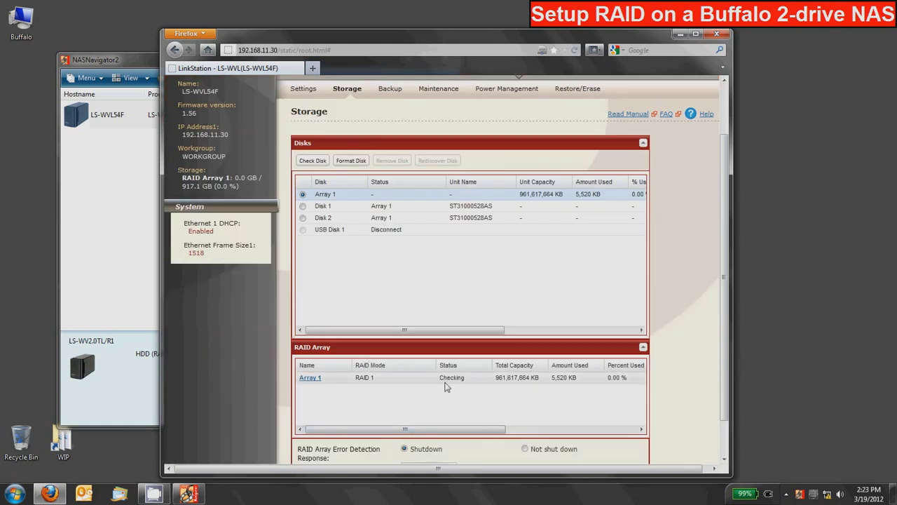
left_click_drag(440, 429, 581, 431)
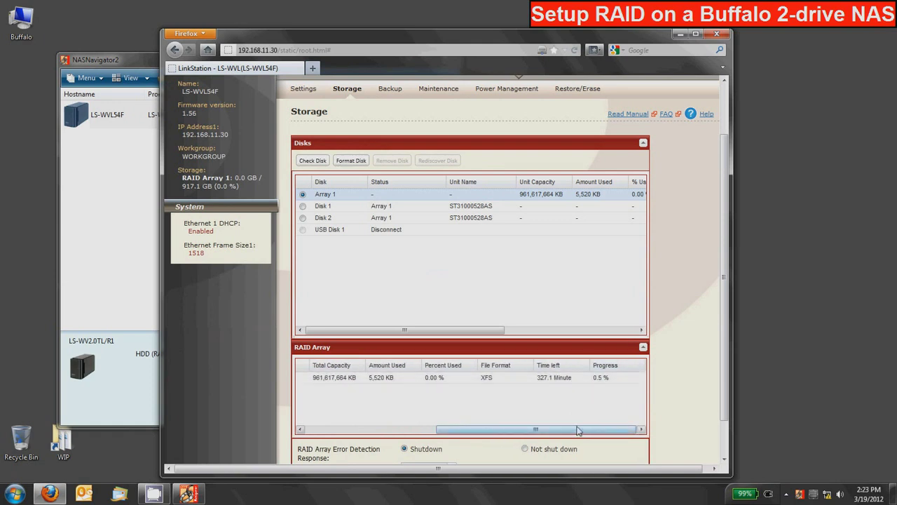
left_click_drag(587, 430, 454, 437)
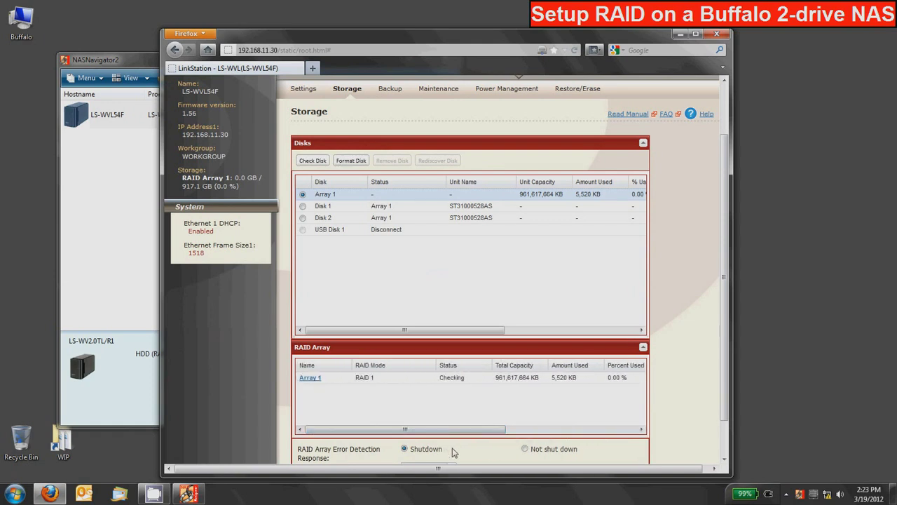